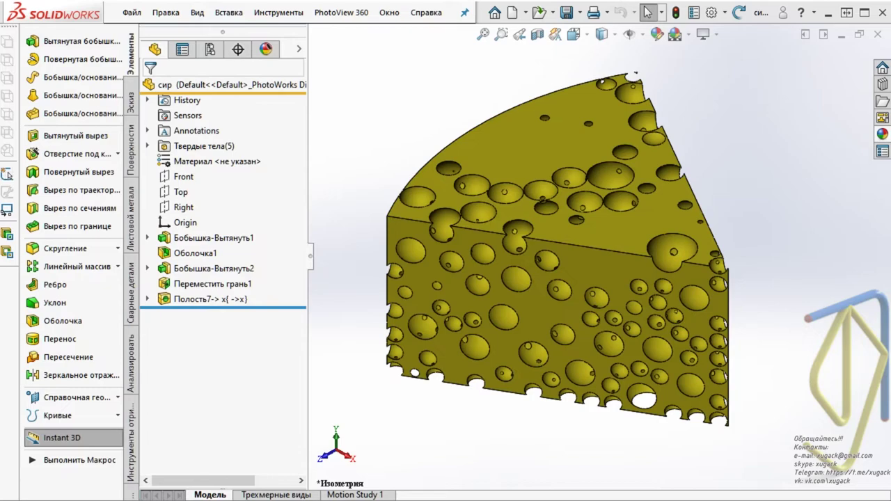
# Step: Orbit the cheese, return it to isometric, and split the display into four standard views
pyautogui.moveTo(792, 290)
pyautogui.mouseDown(button='middle')
pyautogui.moveTo(507, 103)
pyautogui.moveTo(618, 461)
pyautogui.moveTo(533, 80)
pyautogui.moveTo(651, 40)
pyautogui.moveTo(738, 279)
pyautogui.moveTo(645, 477)
pyautogui.moveTo(477, 111)
pyautogui.moveTo(589, 73)
pyautogui.moveTo(750, 161)
pyautogui.moveTo(811, 289)
pyautogui.moveTo(627, 452)
pyautogui.moveTo(640, 35)
pyautogui.mouseUp(button='middle')
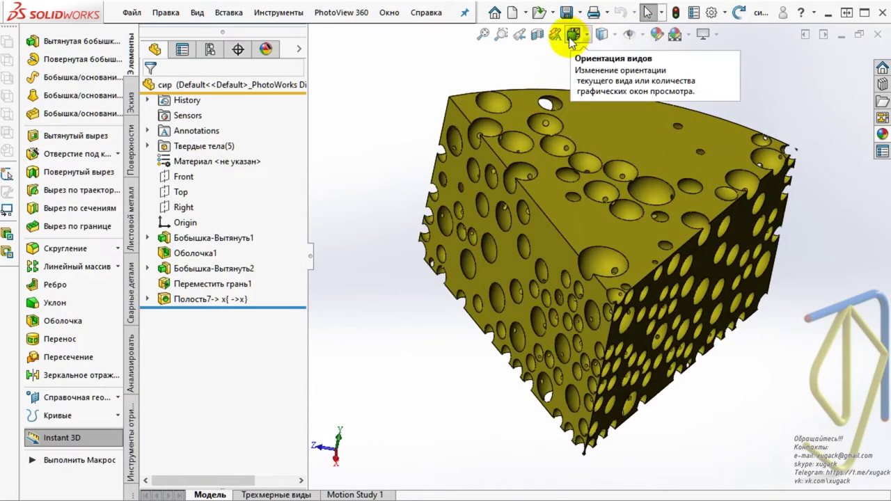
pyautogui.click(589, 42)
pyautogui.click(652, 73)
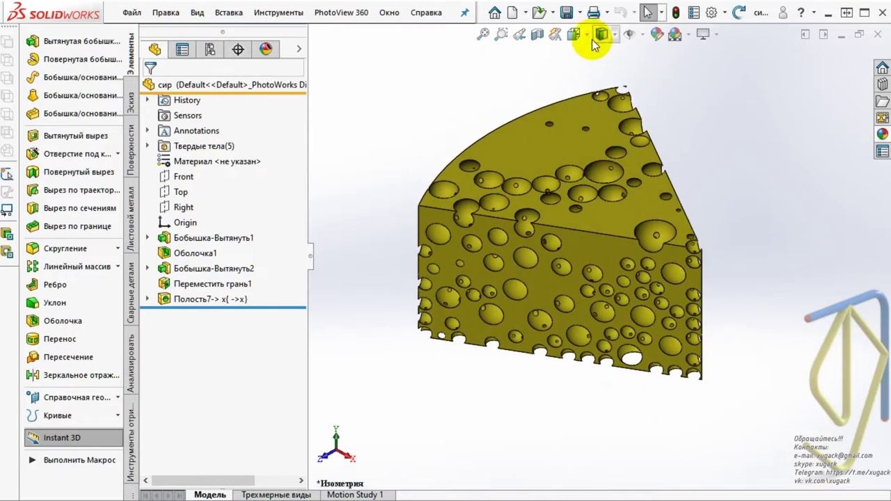
pyautogui.click(634, 131)
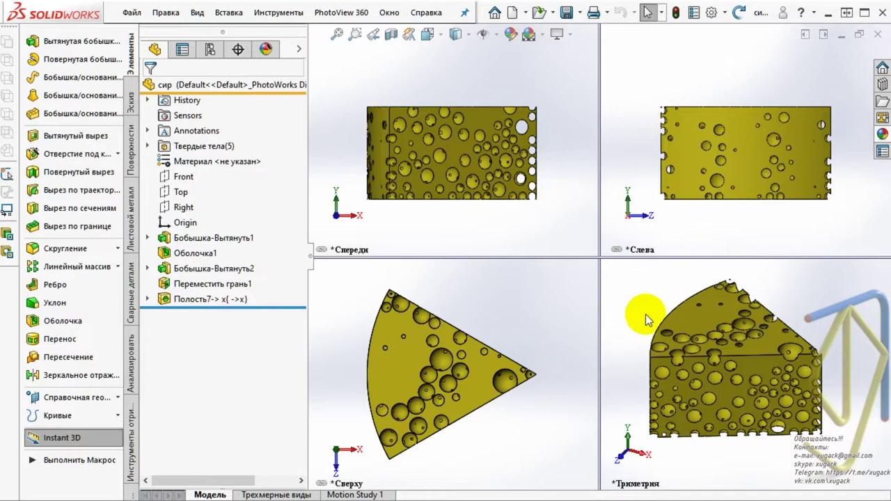
# Step: Section the cheese at -30 and 13 mm offsets, then on the Top plane at 35 mm, and close it
pyautogui.click(685, 270)
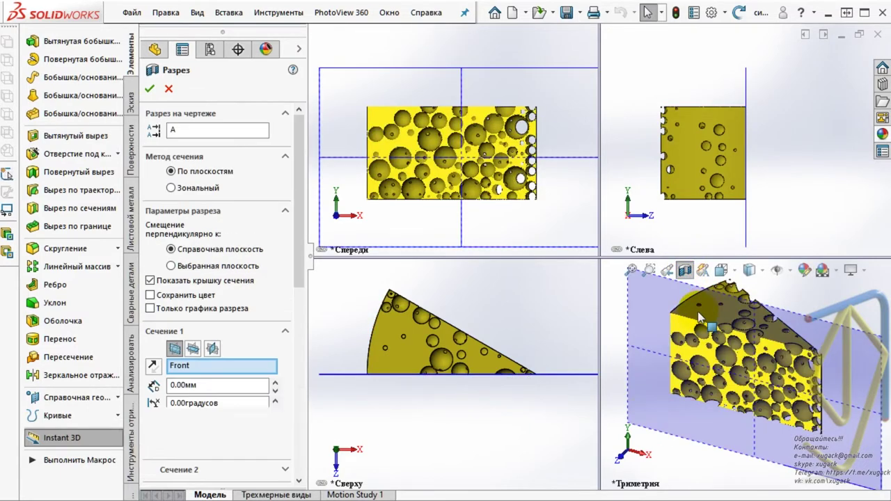
pyautogui.moveTo(716, 410)
pyautogui.mouseDown()
pyautogui.moveTo(757, 378)
pyautogui.moveTo(710, 416)
pyautogui.moveTo(766, 362)
pyautogui.mouseUp()
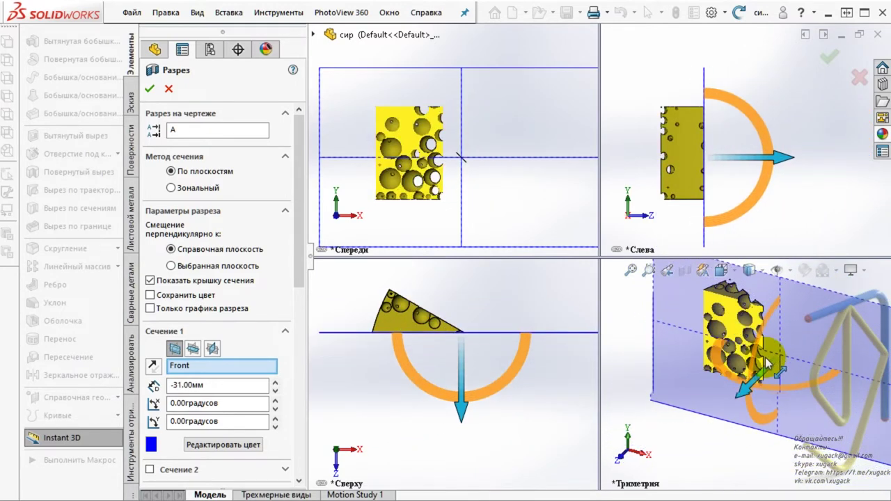
pyautogui.moveTo(765, 362); pyautogui.dragTo(724, 404)
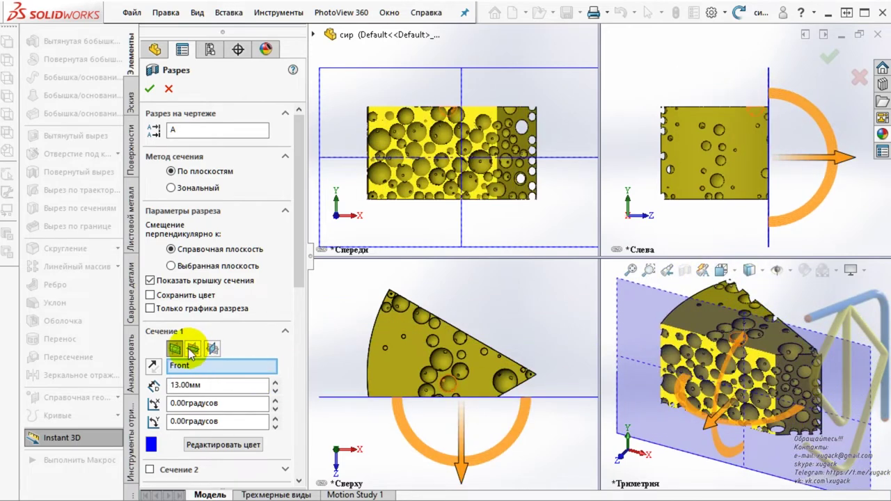
pyautogui.click(193, 349)
pyautogui.moveTo(759, 350)
pyautogui.mouseDown()
pyautogui.moveTo(756, 278)
pyautogui.moveTo(749, 348)
pyautogui.moveTo(745, 263)
pyautogui.moveTo(742, 331)
pyautogui.mouseUp()
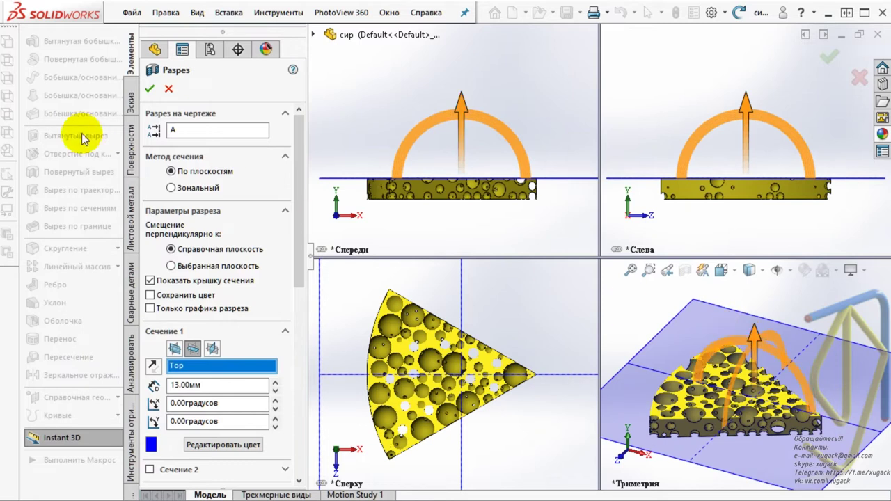
pyautogui.click(167, 89)
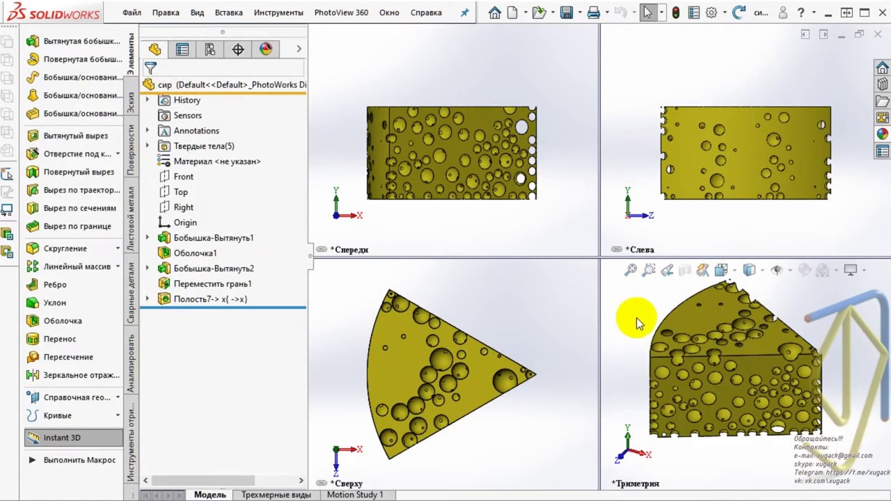
# Step: Return to a single trimetric view and preview a section tilted 2°, then close it
pyautogui.click(722, 271)
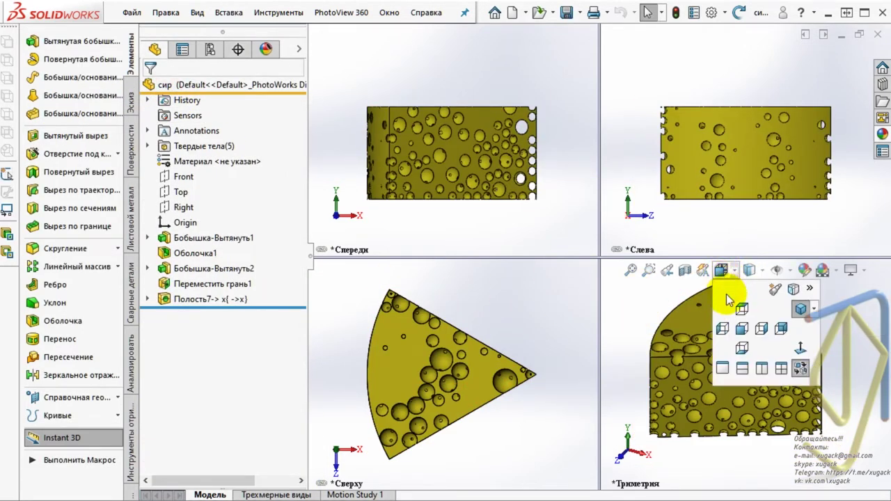
pyautogui.click(725, 365)
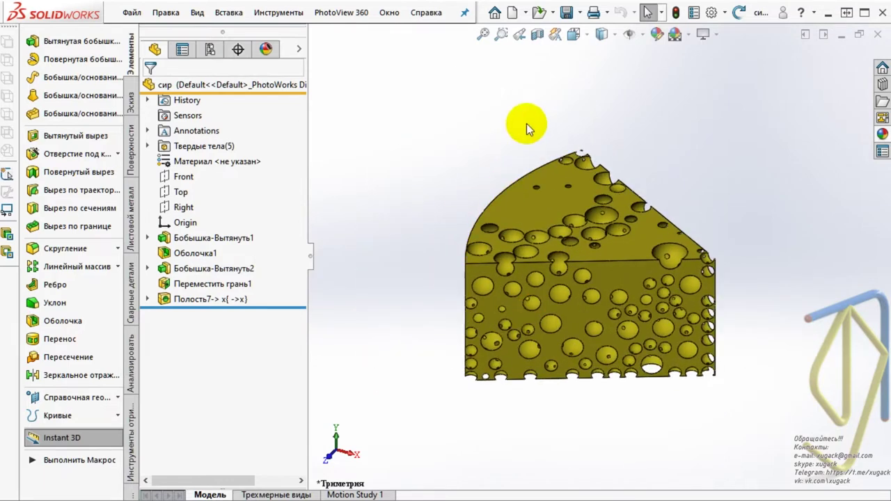
pyautogui.click(536, 36)
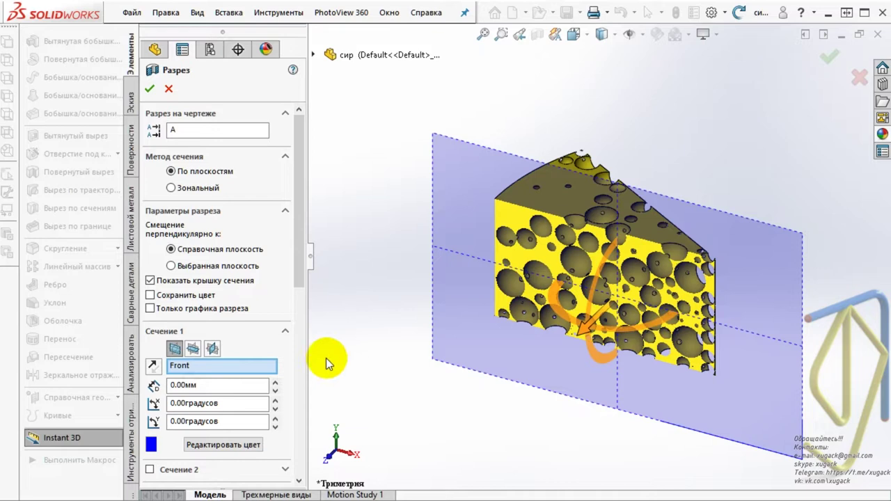
pyautogui.click(275, 399)
pyautogui.click(275, 399)
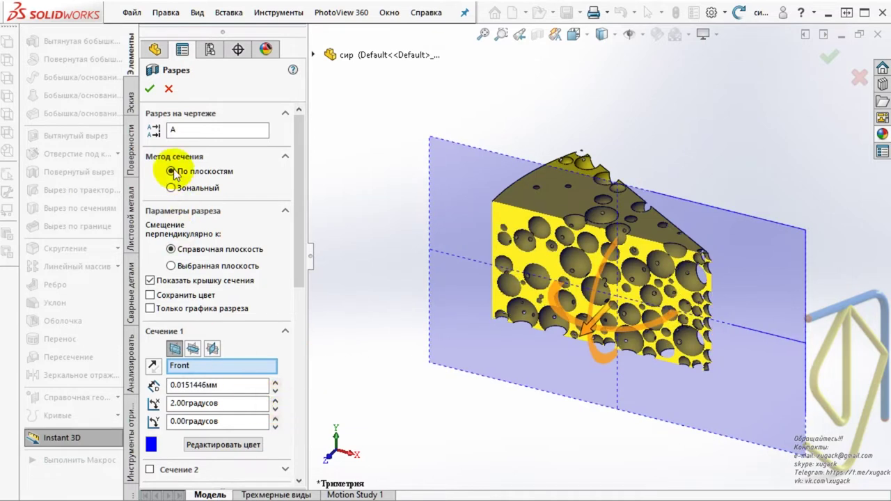
pyautogui.click(150, 88)
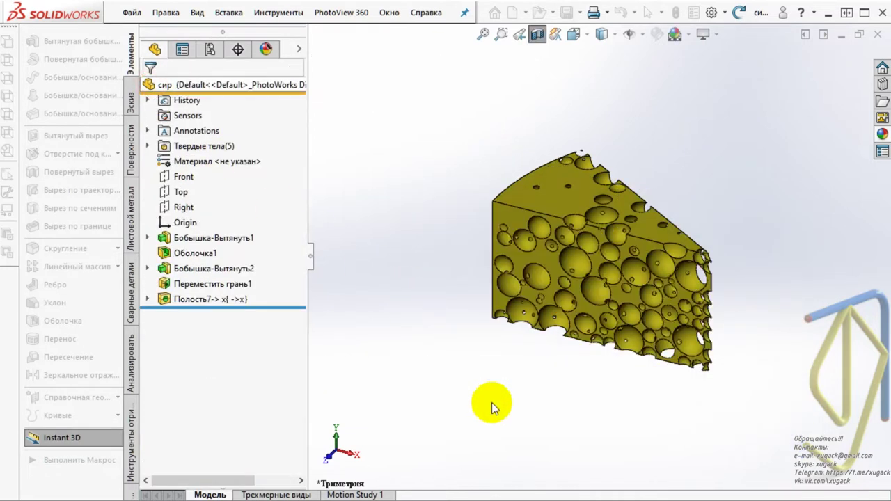
# Step: Zoom in and out on the cheese and switch to a more frontal standard view
pyautogui.click(492, 406)
pyautogui.scroll(-2, 634, 209)
pyautogui.scroll(2, 584, 370)
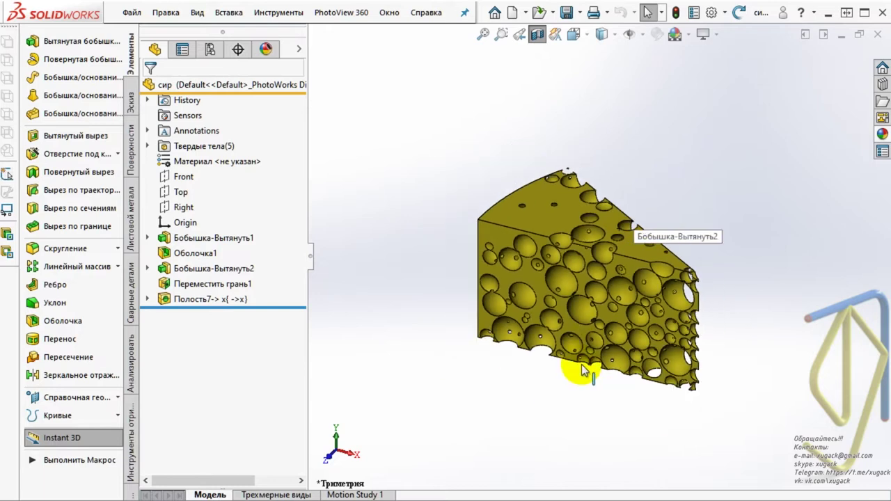
pyautogui.scroll(-2, 583, 370)
pyautogui.scroll(2, 630, 239)
pyautogui.scroll(-3, 621, 239)
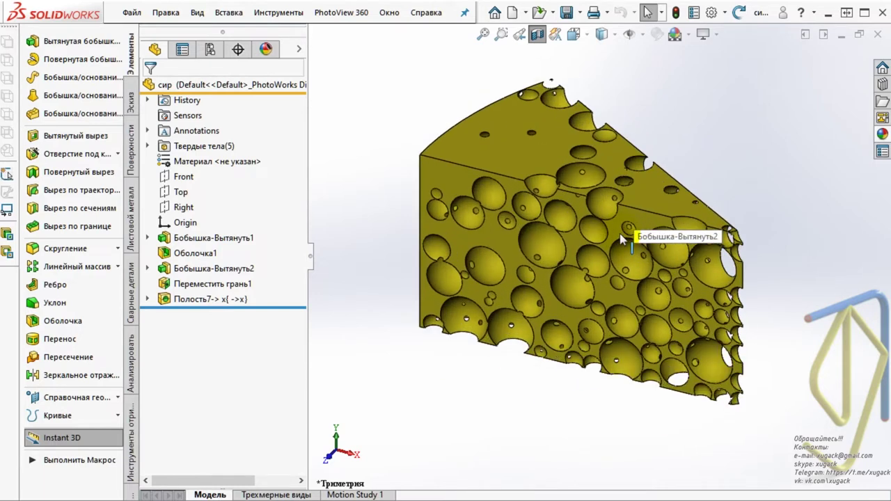
pyautogui.scroll(-2, 619, 271)
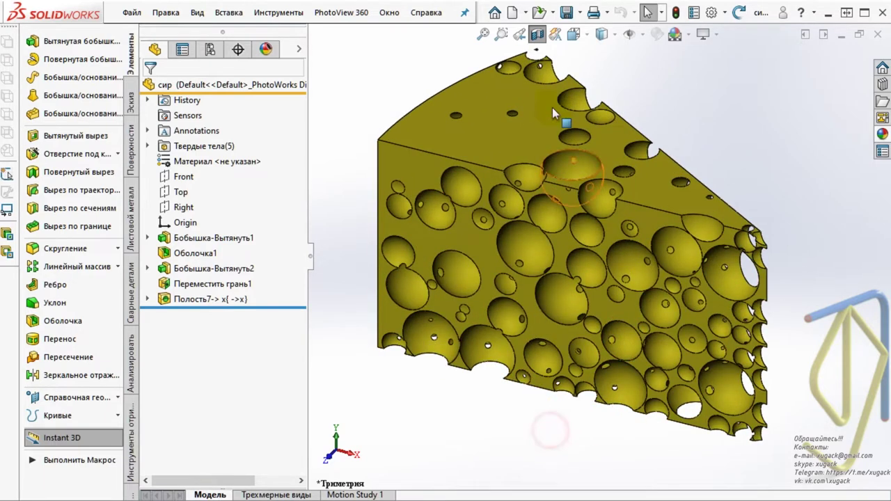
pyautogui.click(537, 37)
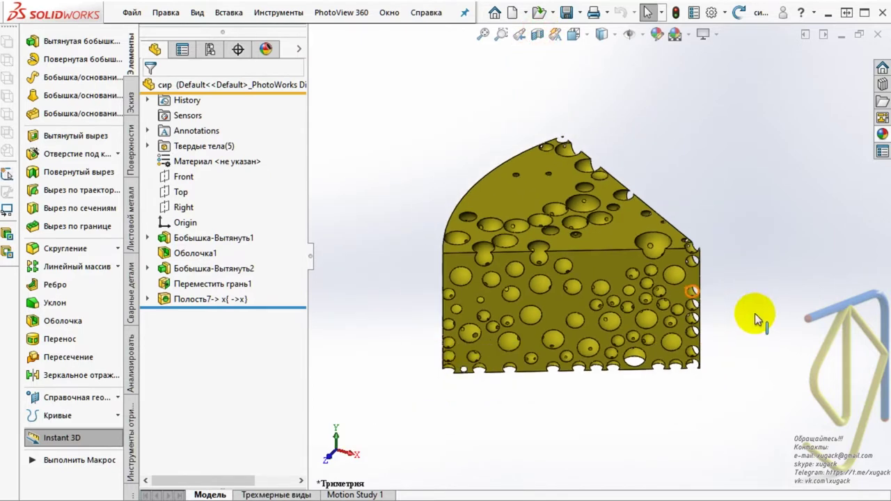
# Step: Delete the Полость7 cavity feature from the cheese
pyautogui.rightClick(231, 308)
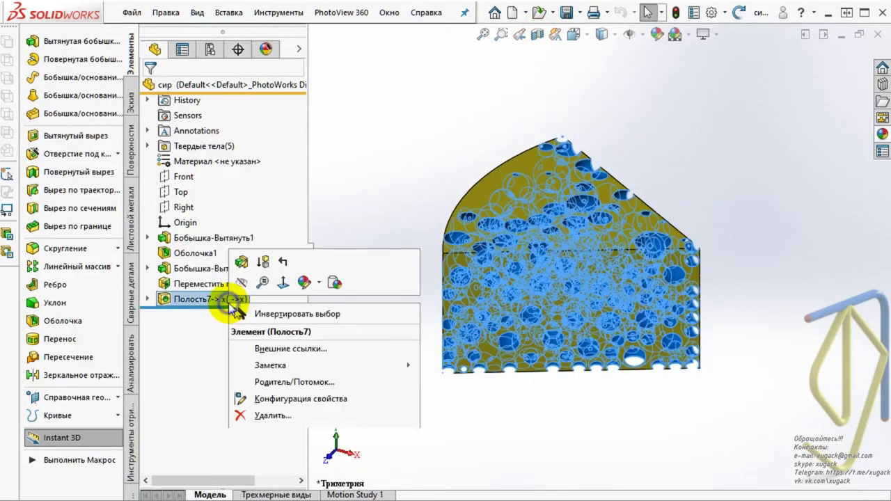
pyautogui.click(282, 413)
pyautogui.click(503, 355)
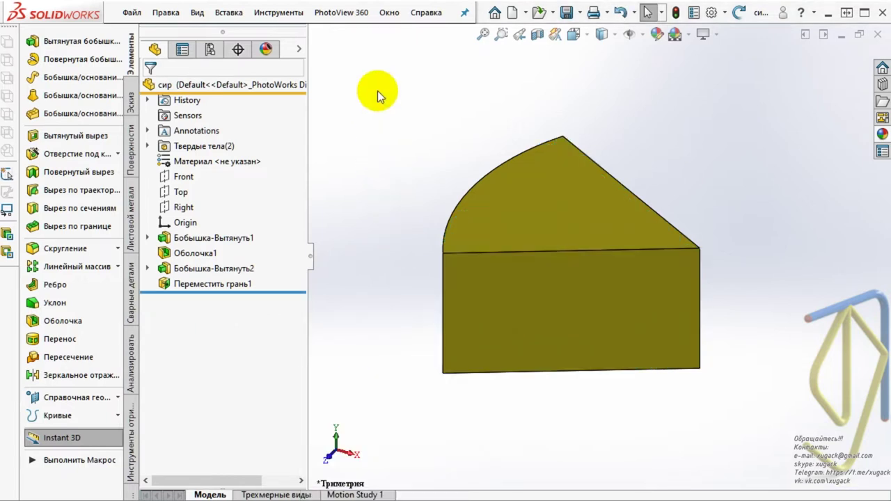
# Step: Rebuild the Сборка2 assembly and come back to the cheese part
pyautogui.click(389, 13)
pyautogui.click(411, 227)
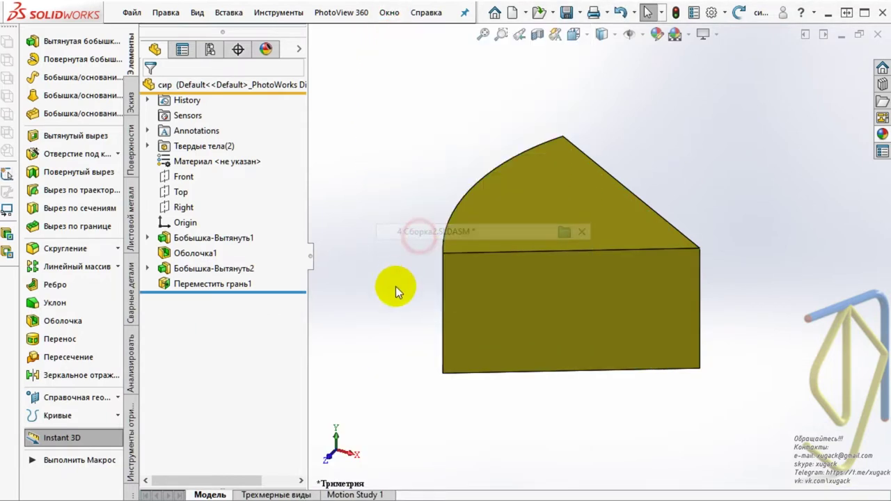
pyautogui.click(129, 42)
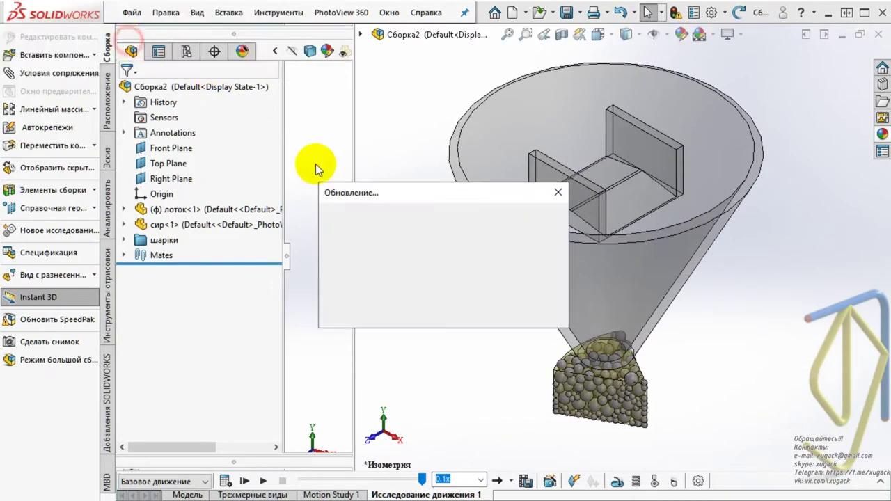
pyautogui.click(387, 13)
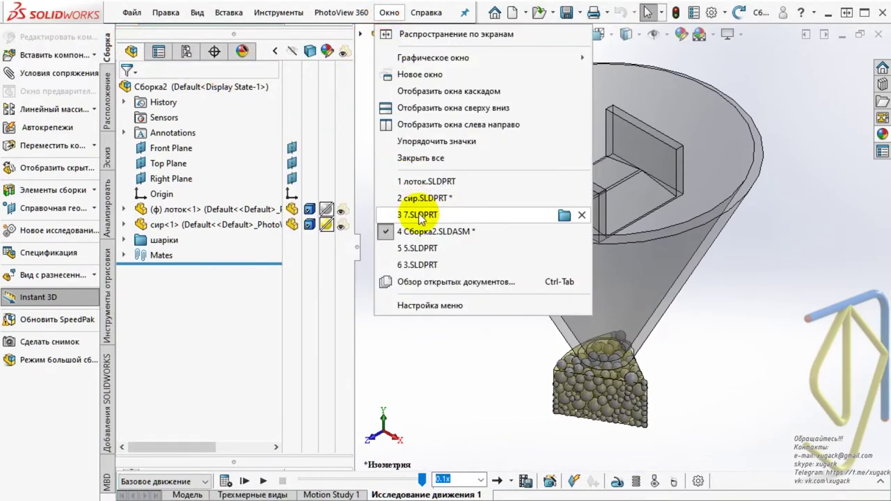
pyautogui.click(424, 192)
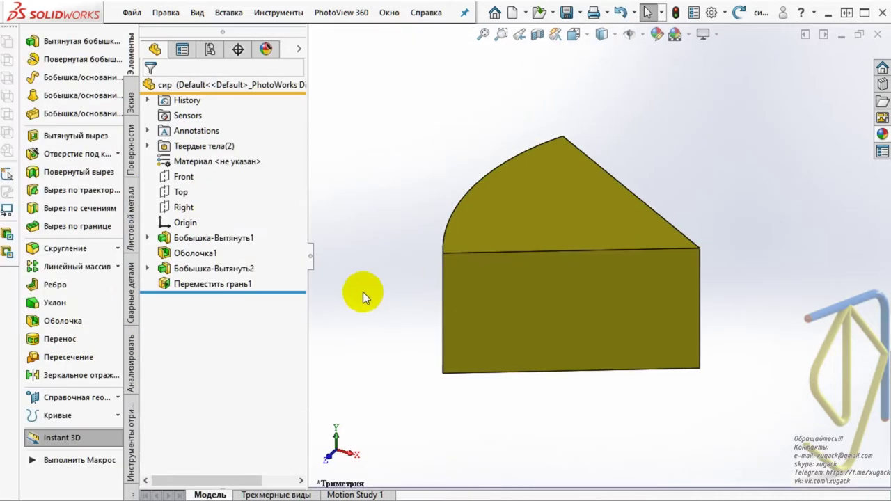
# Step: Suppress Бобышка-Вытянуть2, show the Оболочка1 shell body, and return to the Сборка2 assembly
pyautogui.click(233, 274)
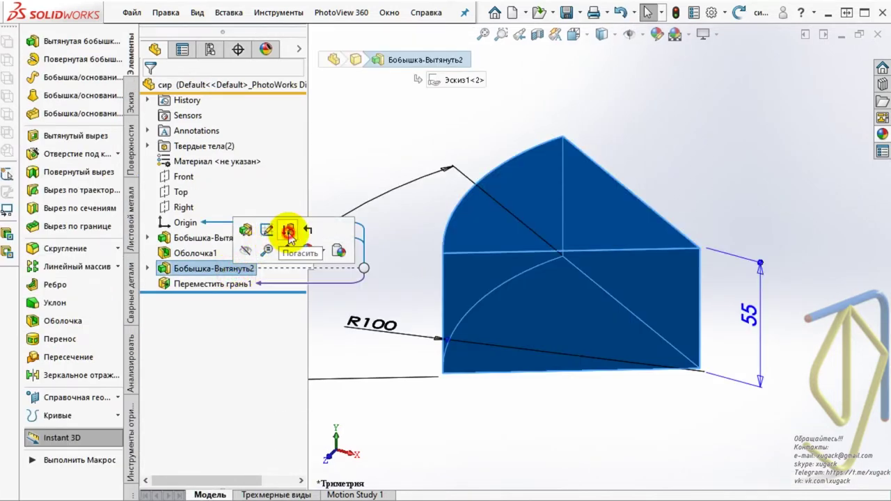
pyautogui.click(290, 233)
pyautogui.click(199, 255)
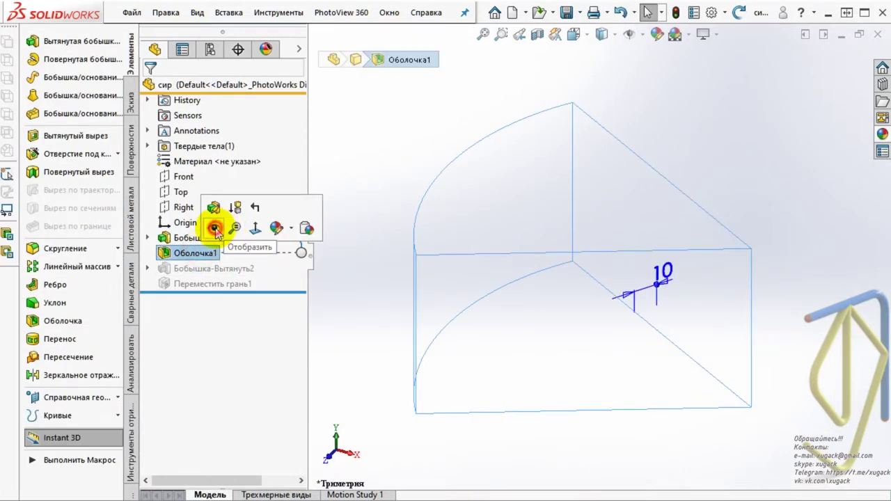
pyautogui.click(215, 229)
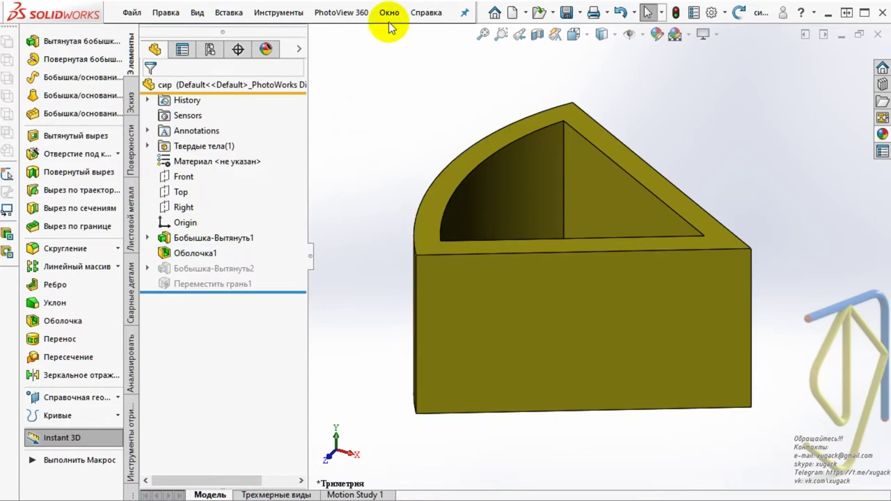
pyautogui.click(389, 13)
pyautogui.click(423, 231)
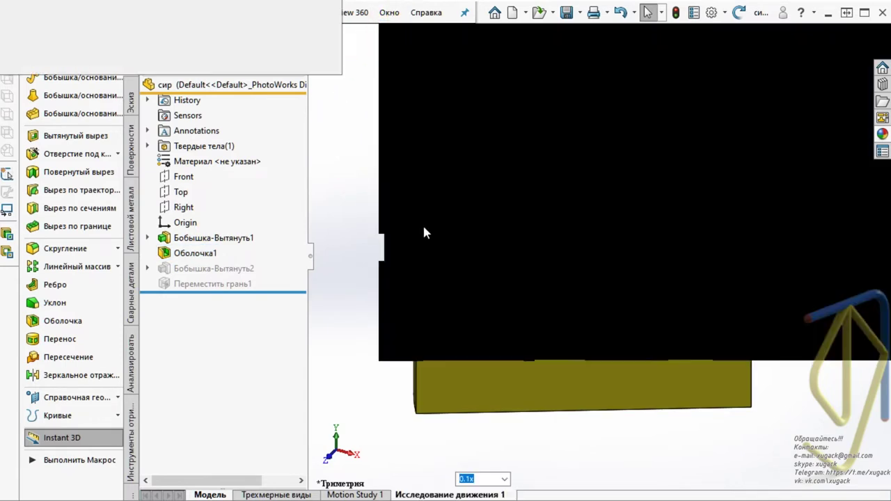
# Step: Rebuild Сборка2, rewind and play the motion study to pour the balls into the shell
pyautogui.click(113, 38)
pyautogui.click(428, 436)
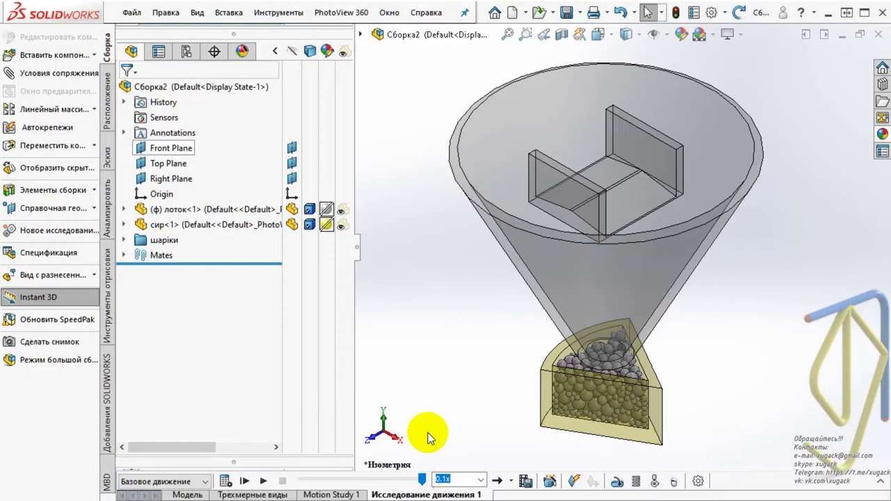
pyautogui.moveTo(423, 480); pyautogui.dragTo(237, 479)
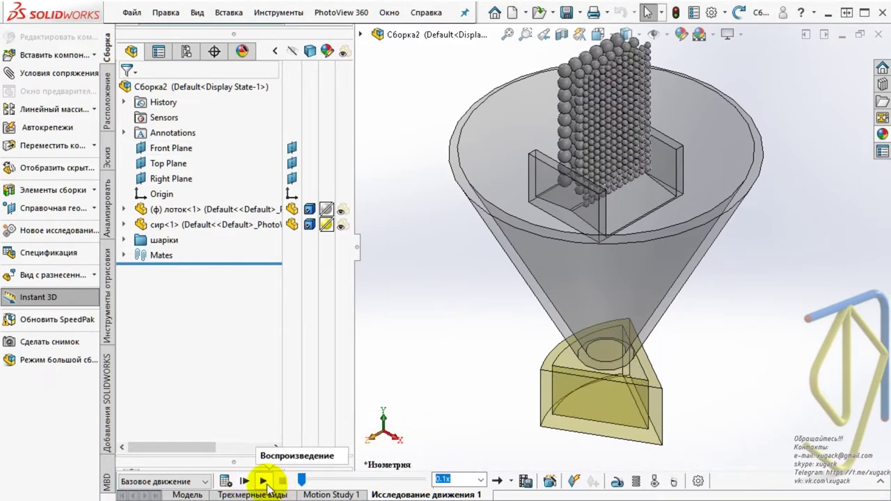
pyautogui.click(266, 482)
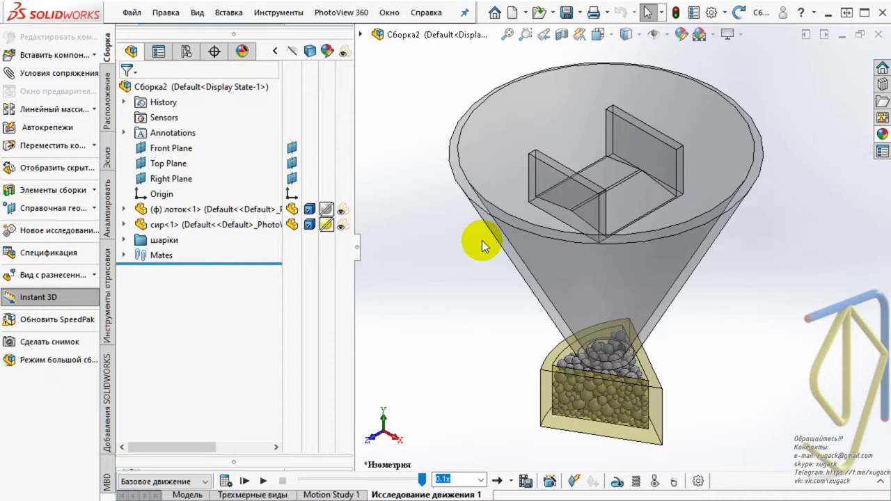
pyautogui.scroll(2, 577, 338)
pyautogui.scroll(-1, 638, 334)
pyautogui.scroll(-3, 533, 302)
pyautogui.moveTo(534, 302); pyautogui.dragTo(541, 324, button='middle')
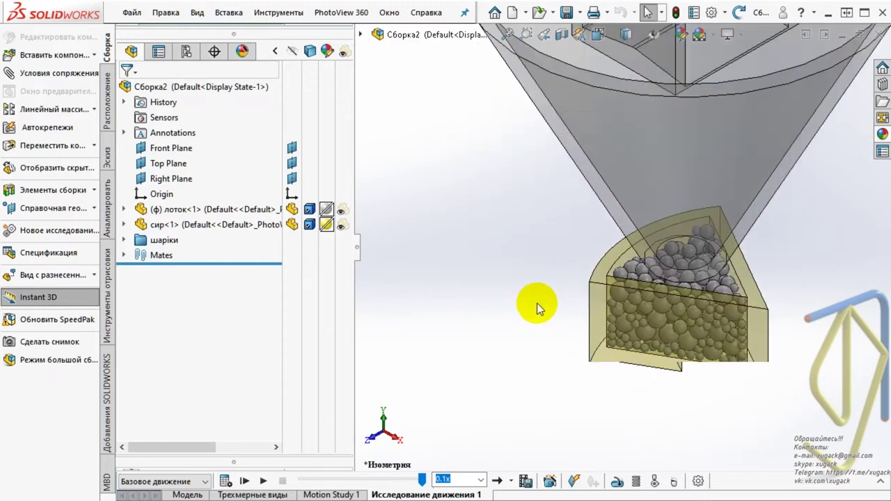
pyautogui.scroll(1, 692, 244)
pyautogui.scroll(-2, 692, 244)
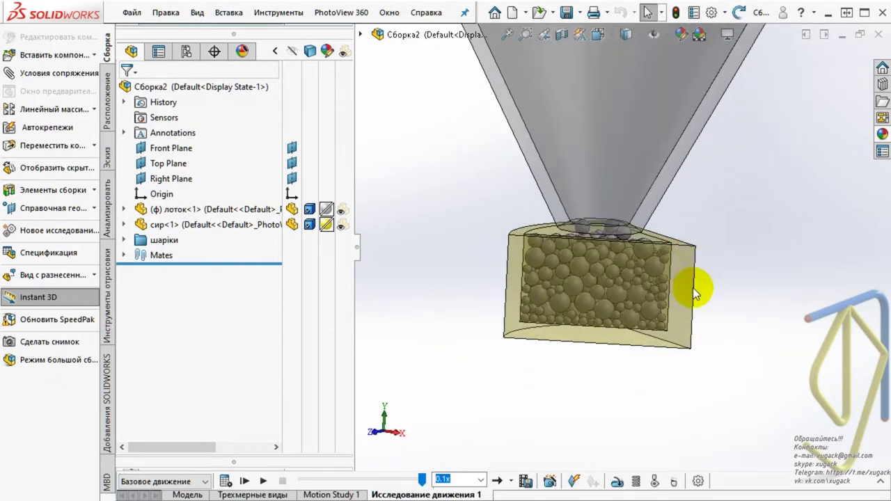
# Step: Edit сир<1> in place and unsuppress Бобышка-Вытянуть2 and Переместить грань1
pyautogui.click(688, 294)
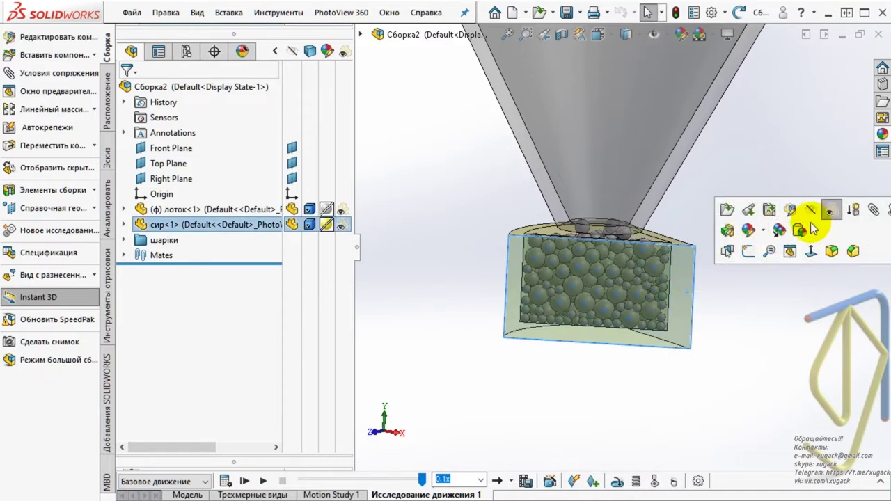
pyautogui.click(793, 212)
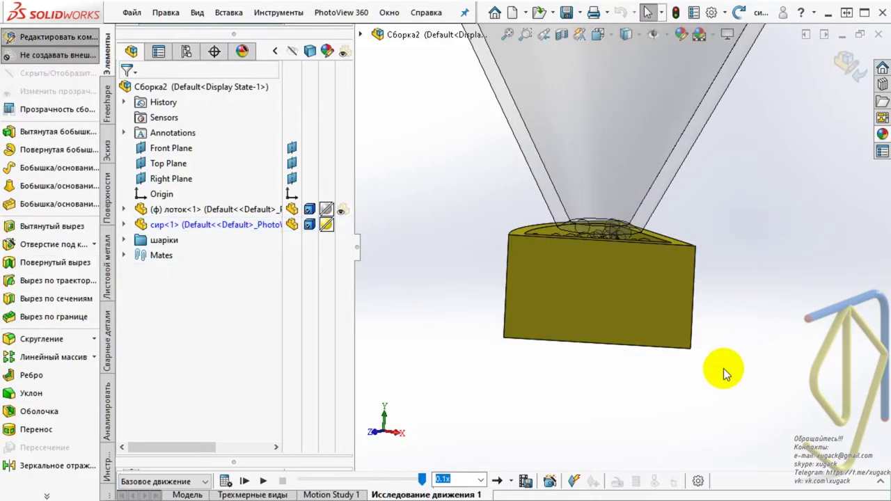
pyautogui.click(124, 225)
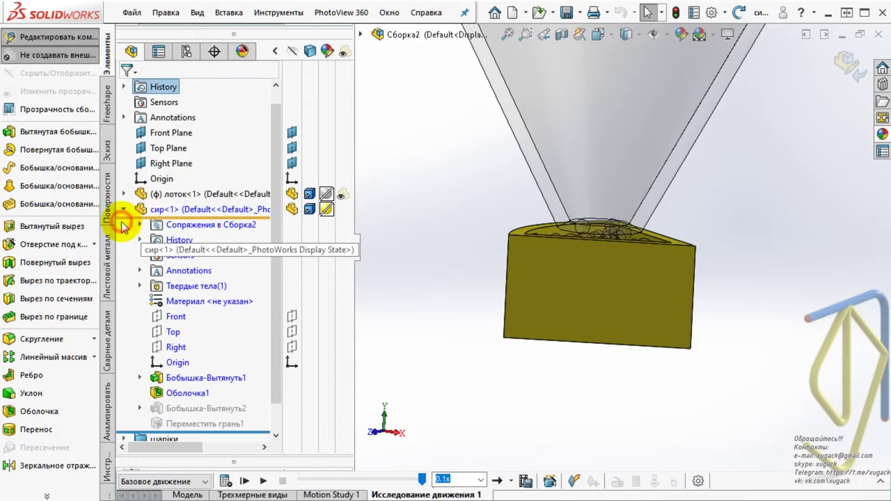
pyautogui.click(211, 423)
pyautogui.click(249, 377)
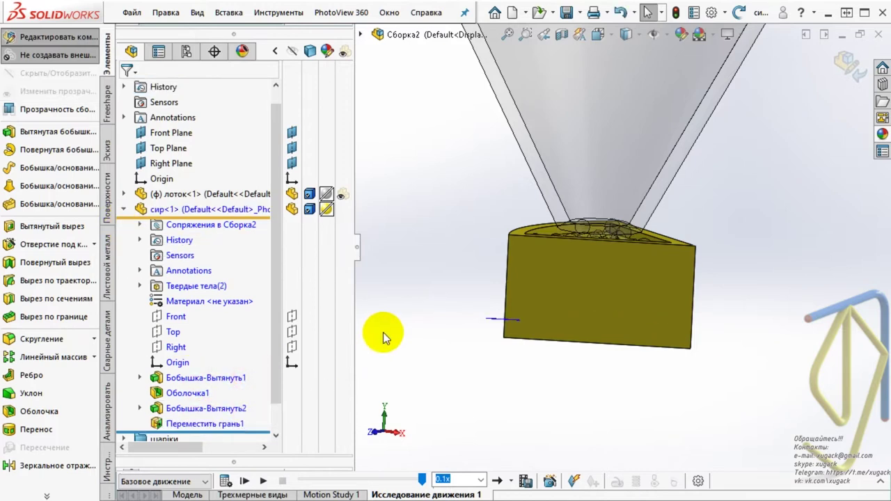
pyautogui.moveTo(483, 239); pyautogui.dragTo(417, 179, button='middle')
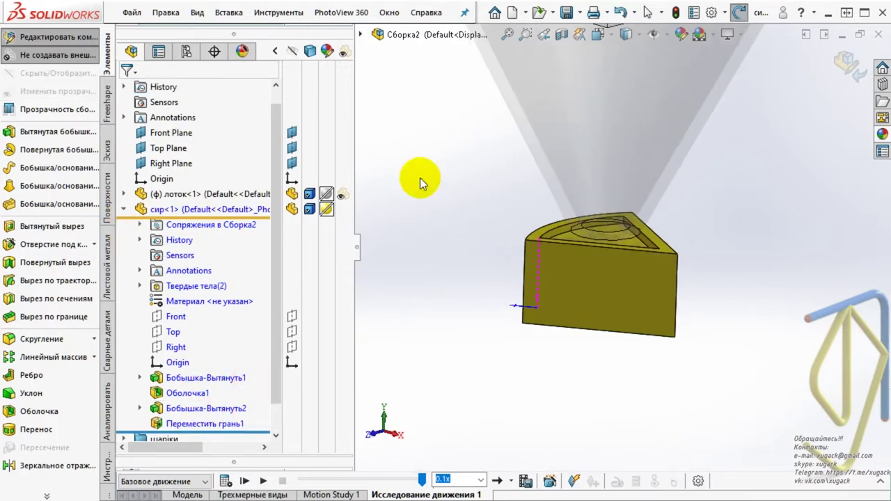
pyautogui.click(228, 12)
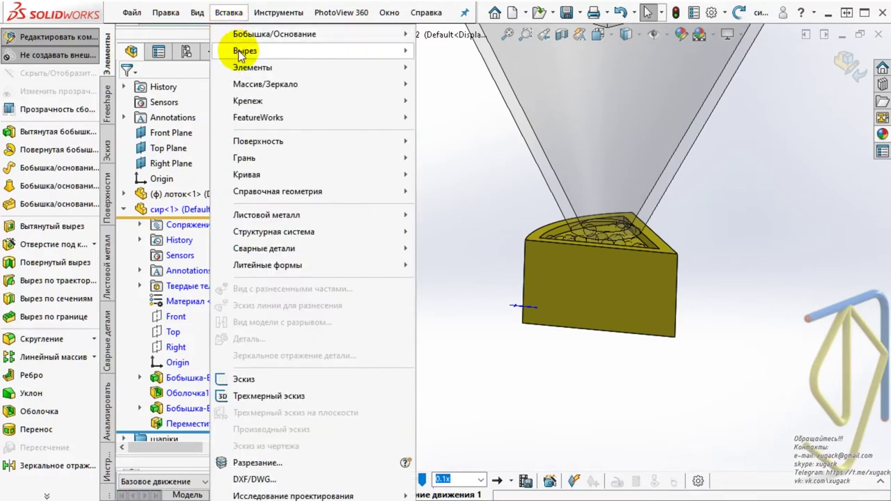
pyautogui.moveTo(252, 67)
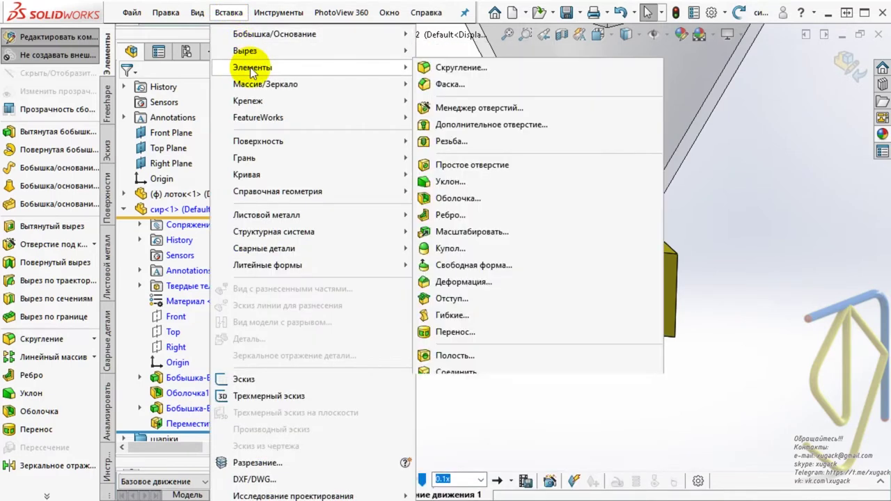
# Step: Cut a cavity in the cheese using every ball in the шарiki folder, keeping all bodies
pyautogui.click(453, 357)
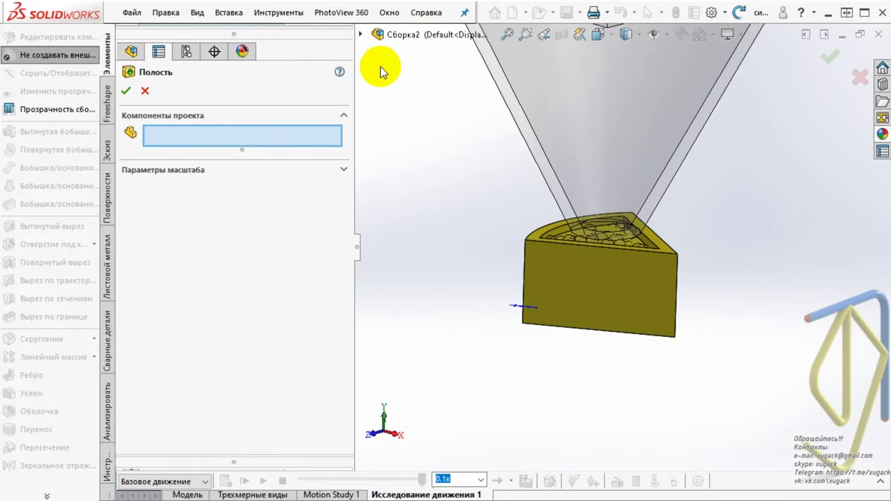
pyautogui.click(359, 34)
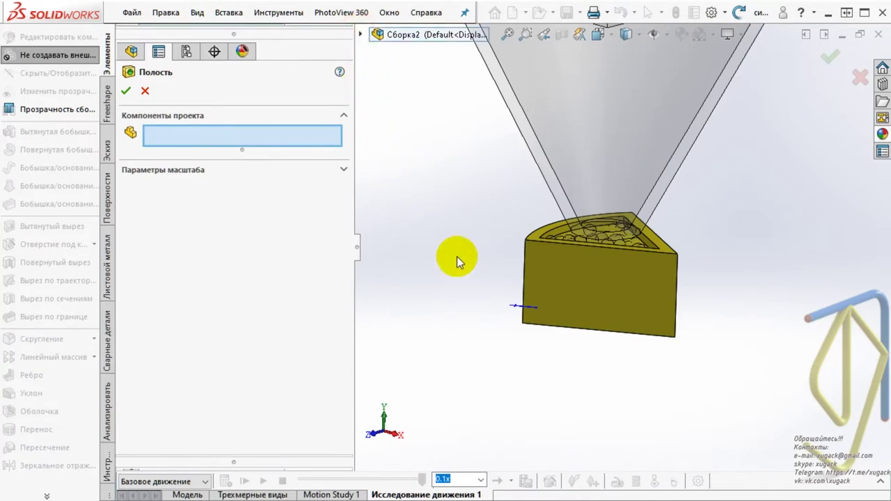
pyautogui.click(360, 34)
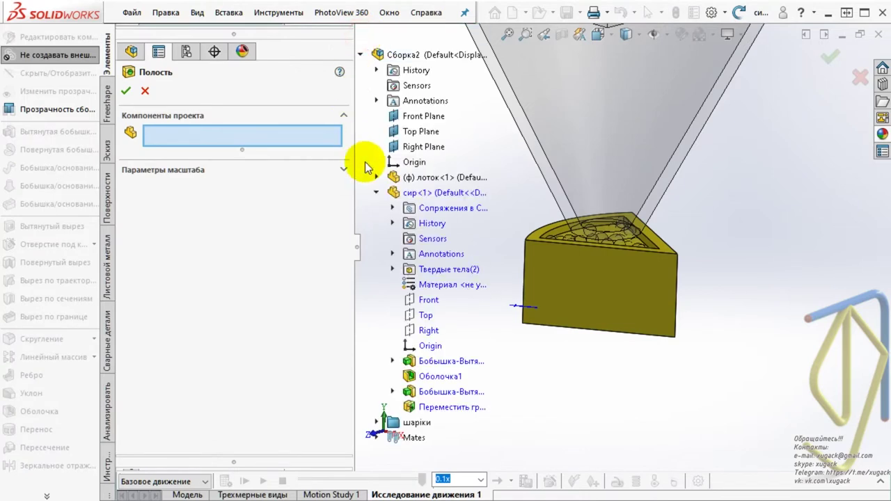
pyautogui.click(377, 193)
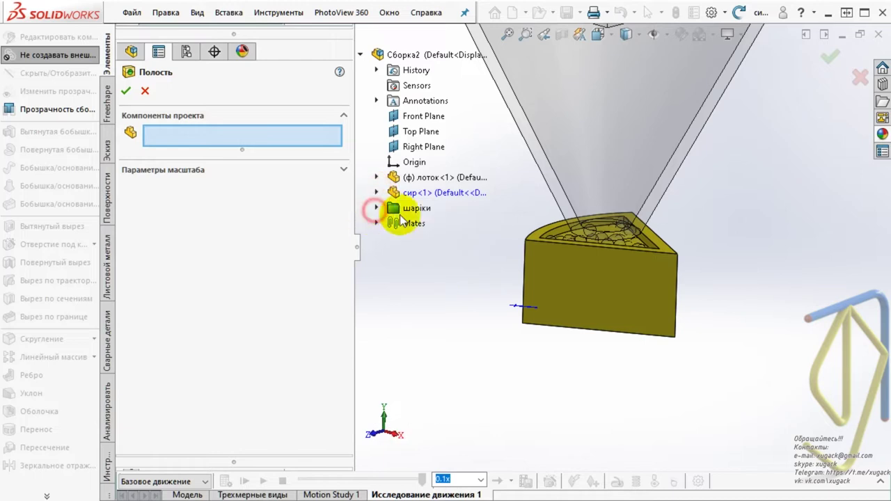
pyautogui.click(377, 208)
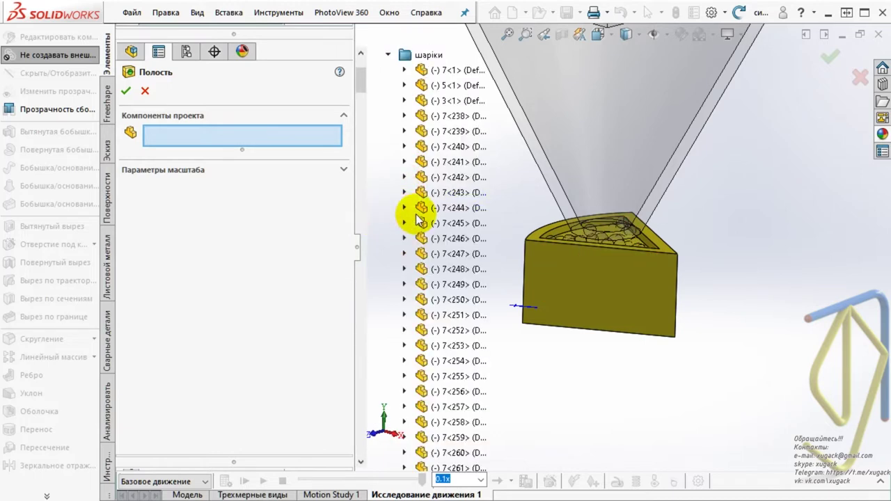
pyautogui.click(446, 70)
pyautogui.press('End')
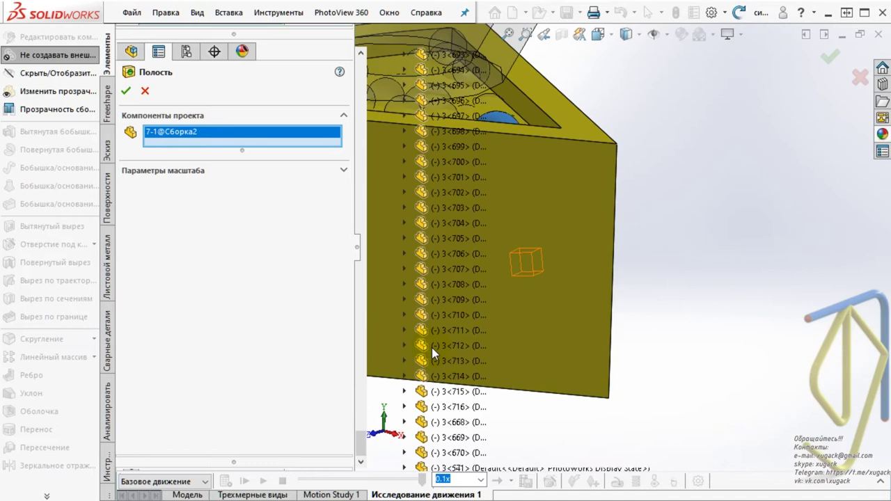
pyautogui.keyDown('shift'); pyautogui.click(468, 437); pyautogui.keyUp('shift')
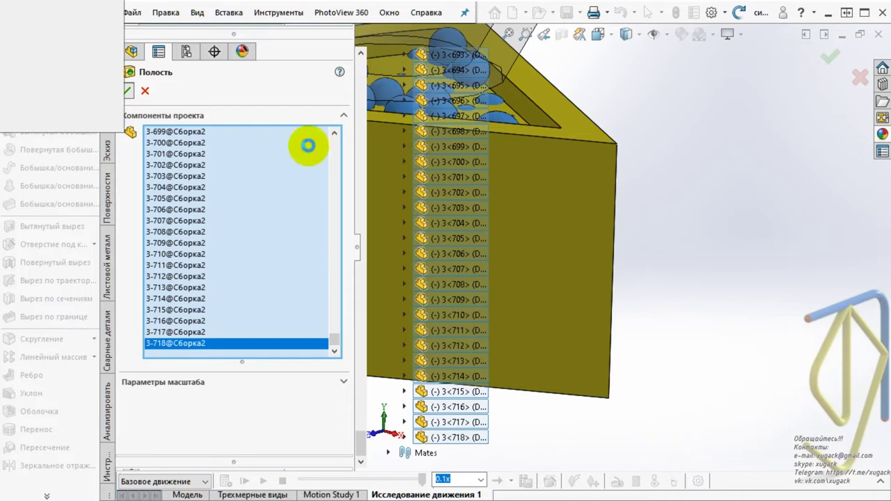
pyautogui.click(27, 13)
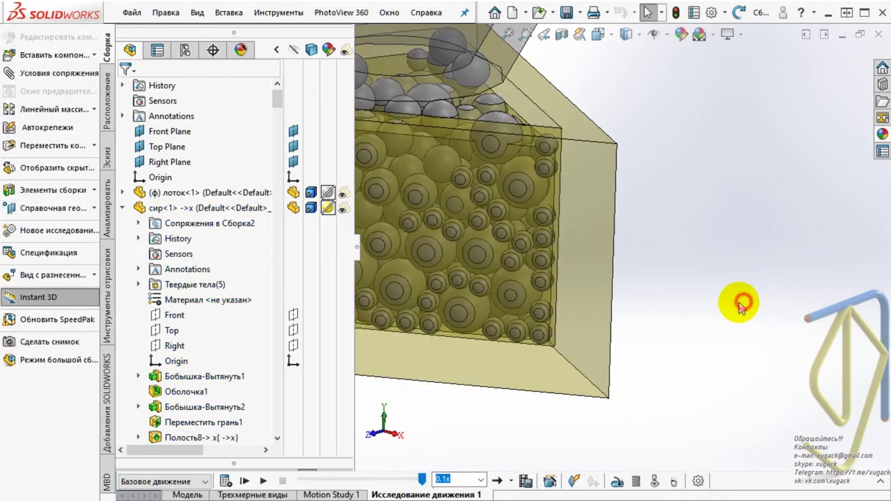
# Step: Open сир on its own and hide the outer body Полость8[1] to expose the holes
pyautogui.click(615, 255)
pyautogui.click(644, 169)
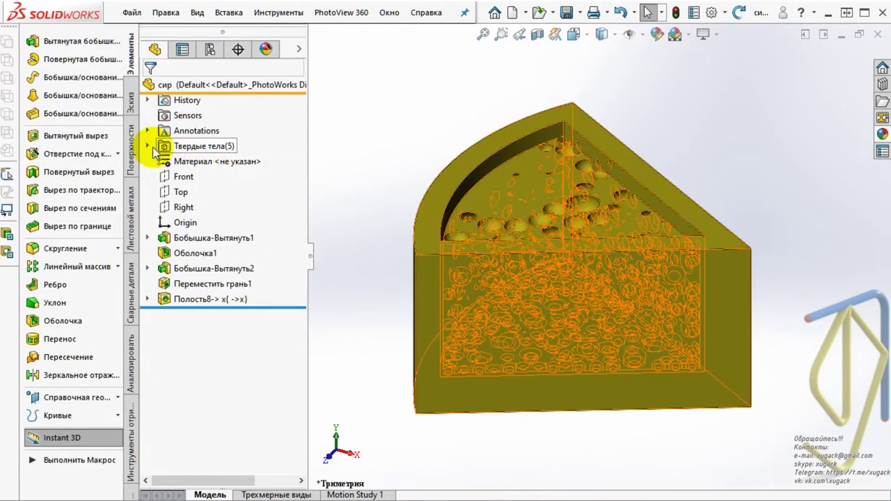
pyautogui.click(149, 146)
pyautogui.click(201, 164)
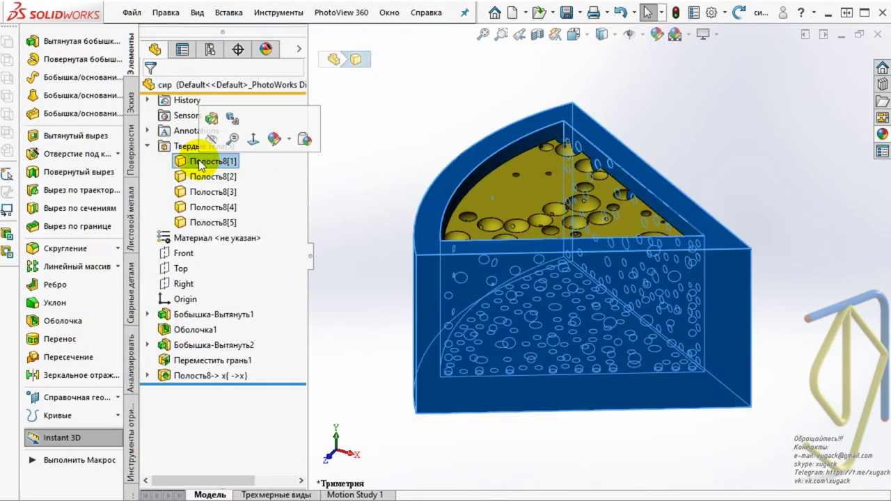
pyautogui.click(211, 138)
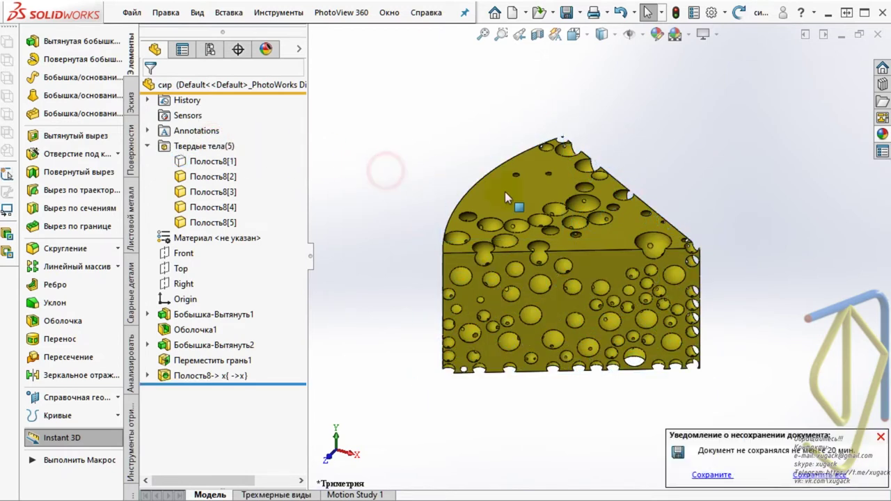
pyautogui.click(535, 198)
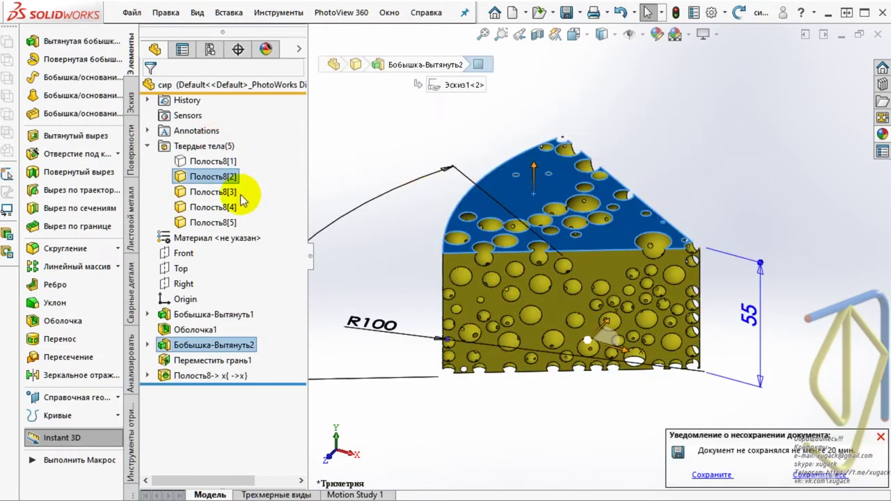
pyautogui.click(361, 166)
# Step: Orbit the holed cheese to inspect it, then split the display into four standard views
pyautogui.moveTo(432, 276)
pyautogui.mouseDown(button='middle')
pyautogui.moveTo(368, 143)
pyautogui.moveTo(378, 239)
pyautogui.moveTo(441, 432)
pyautogui.moveTo(537, 483)
pyautogui.moveTo(602, 226)
pyautogui.moveTo(577, 253)
pyautogui.moveTo(839, 452)
pyautogui.mouseUp(button='middle')
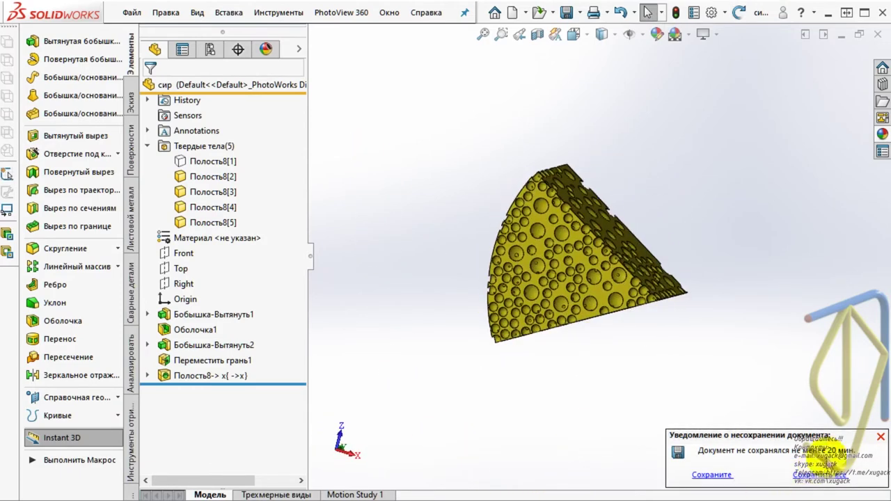
pyautogui.click(879, 438)
pyautogui.moveTo(746, 299)
pyautogui.mouseDown(button='middle')
pyautogui.moveTo(710, 408)
pyautogui.moveTo(654, 436)
pyautogui.mouseUp(button='middle')
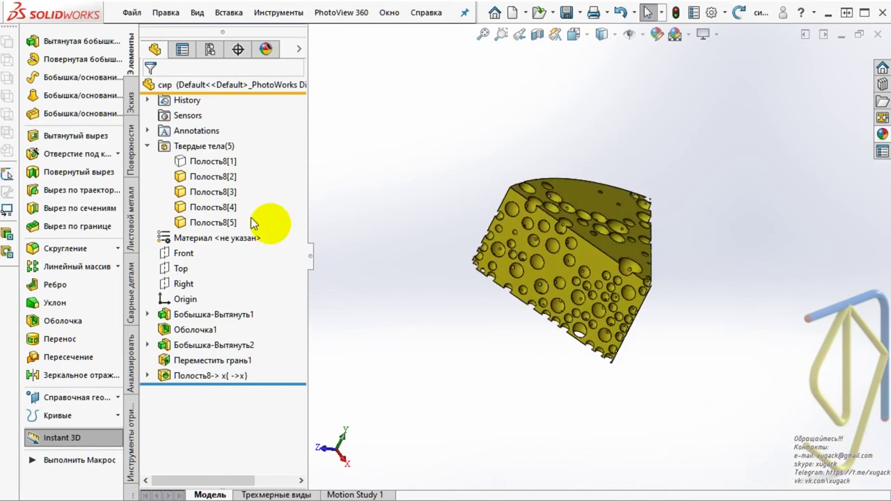
pyautogui.click(147, 145)
pyautogui.moveTo(674, 277)
pyautogui.mouseDown(button='middle')
pyautogui.moveTo(404, 308)
pyautogui.moveTo(630, 294)
pyautogui.mouseUp(button='middle')
pyautogui.moveTo(670, 201); pyautogui.dragTo(609, 179)
pyautogui.press('Escape')
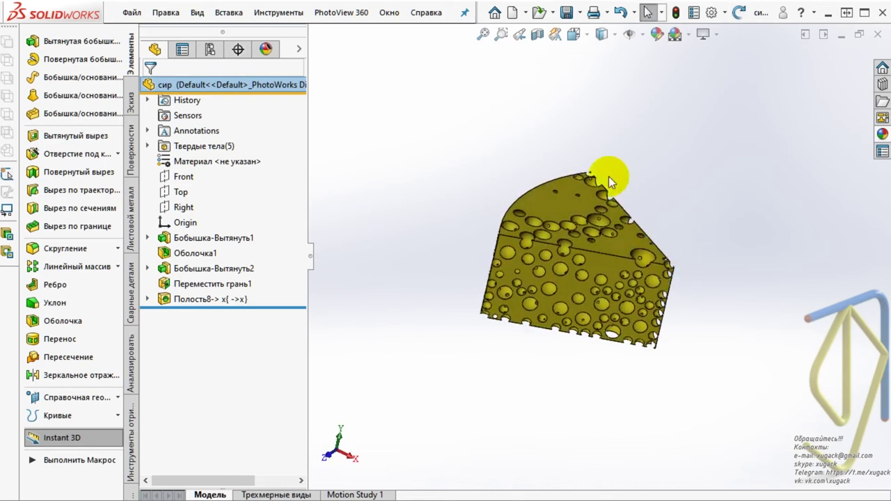
pyautogui.click(589, 42)
pyautogui.click(629, 143)
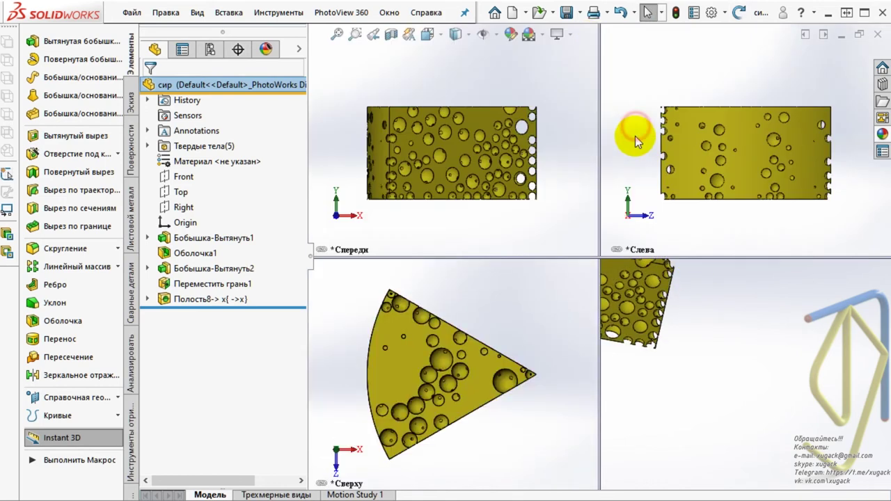
pyautogui.click(686, 274)
pyautogui.moveTo(712, 426)
pyautogui.mouseDown()
pyautogui.moveTo(696, 407)
pyautogui.moveTo(738, 394)
pyautogui.moveTo(540, 407)
pyautogui.mouseUp()
pyautogui.click(176, 348)
pyautogui.click(195, 349)
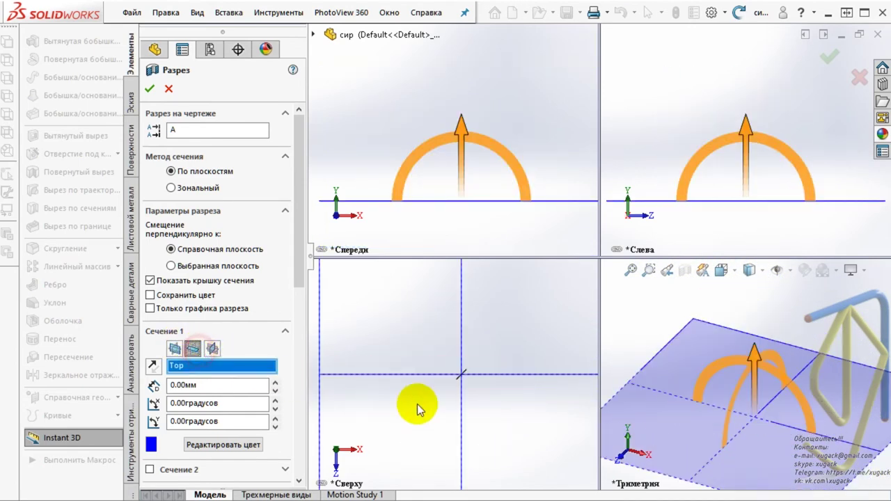
pyautogui.moveTo(754, 354)
pyautogui.mouseDown()
pyautogui.moveTo(735, 284)
pyautogui.moveTo(730, 356)
pyautogui.moveTo(722, 347)
pyautogui.moveTo(710, 274)
pyautogui.mouseUp()
pyautogui.click(168, 89)
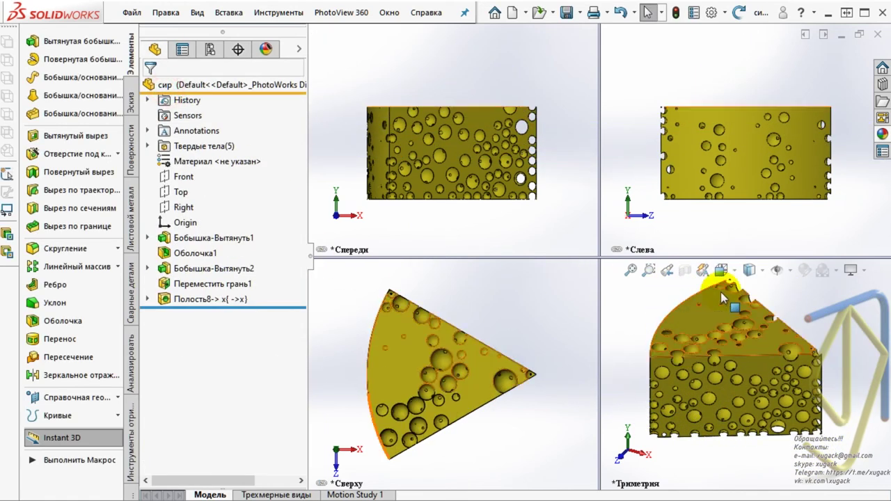
# Step: Return to a single trimetric view and try a tilted section cut, then turn it off
pyautogui.click(720, 270)
pyautogui.click(736, 367)
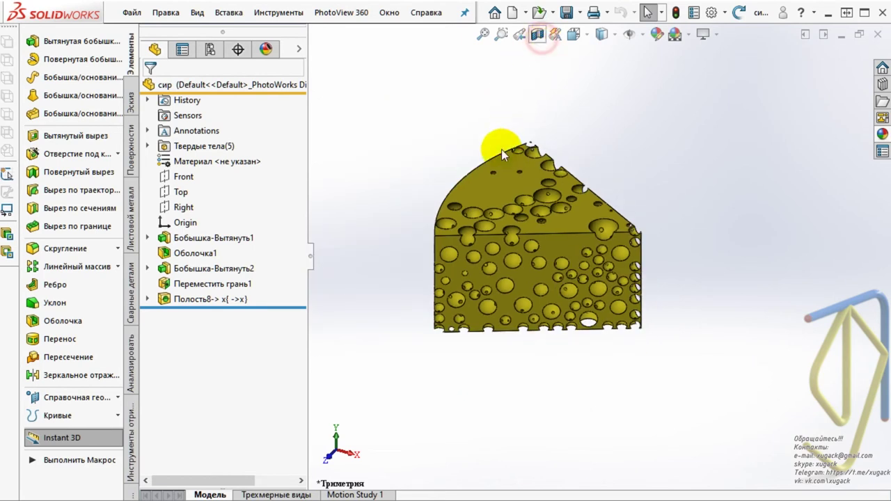
pyautogui.click(275, 399)
pyautogui.click(275, 399)
pyautogui.click(275, 400)
pyautogui.click(149, 88)
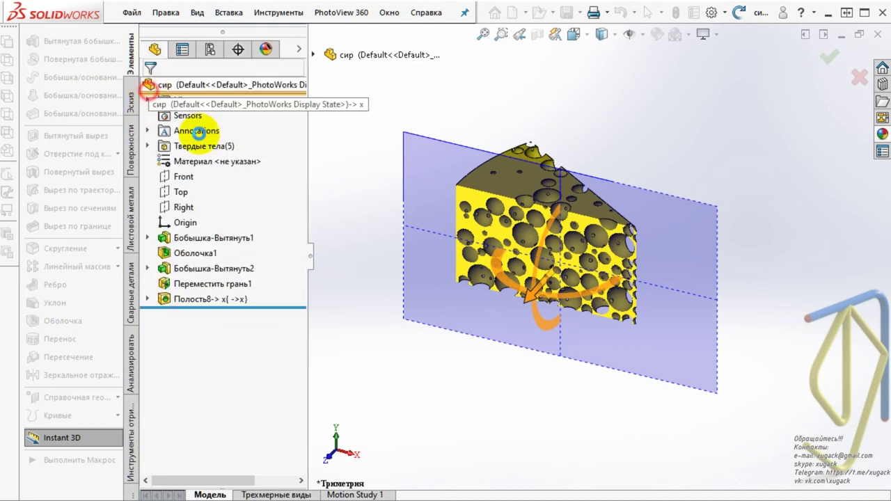
pyautogui.click(573, 35)
# Step: Show the cheese in isometric with the feature tree hidden, orbited and zoomed larger
pyautogui.click(598, 33)
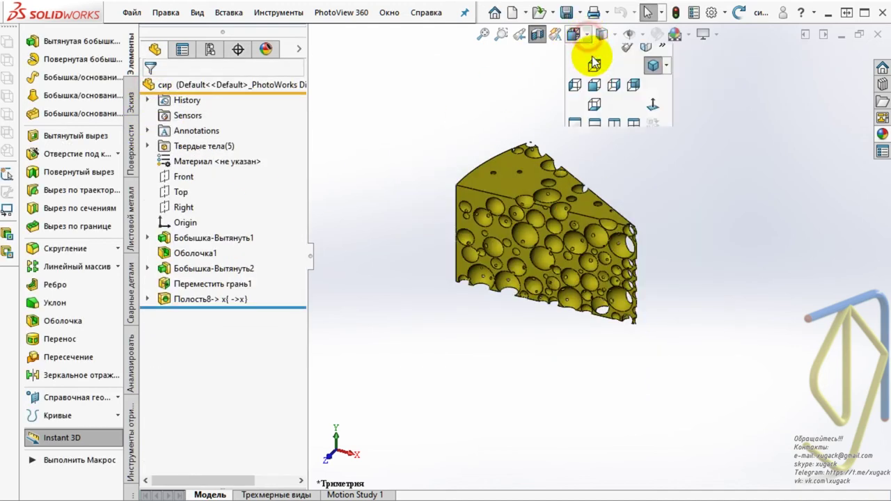
pyautogui.click(653, 77)
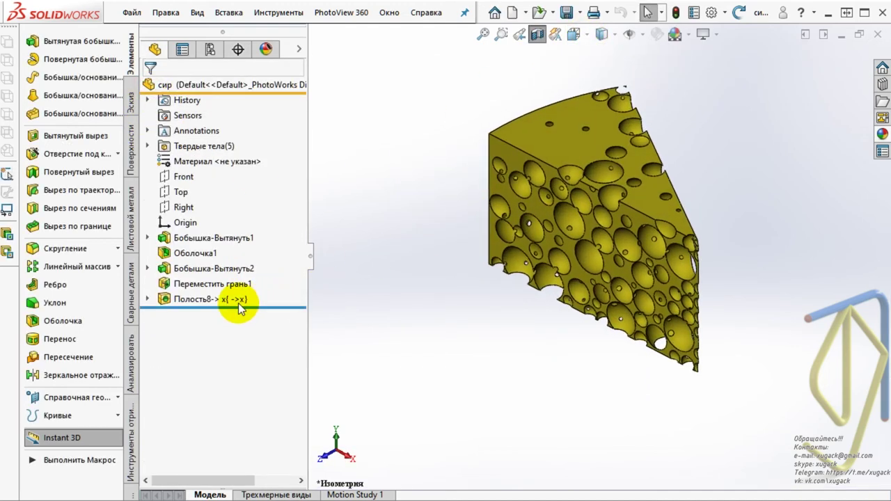
pyautogui.click(311, 258)
pyautogui.click(517, 36)
pyautogui.click(570, 74)
pyautogui.moveTo(389, 200)
pyautogui.mouseDown(button='middle')
pyautogui.moveTo(587, 155)
pyautogui.moveTo(737, 374)
pyautogui.mouseUp(button='middle')
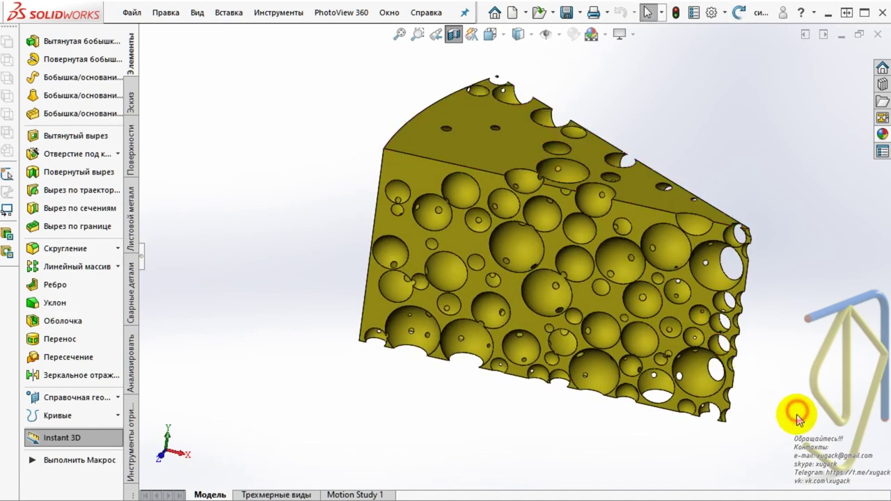
pyautogui.moveTo(778, 416)
pyautogui.mouseDown(button='middle')
pyautogui.moveTo(765, 394)
pyautogui.moveTo(766, 314)
pyautogui.mouseUp(button='middle')
pyautogui.scroll(-1, 757, 311)
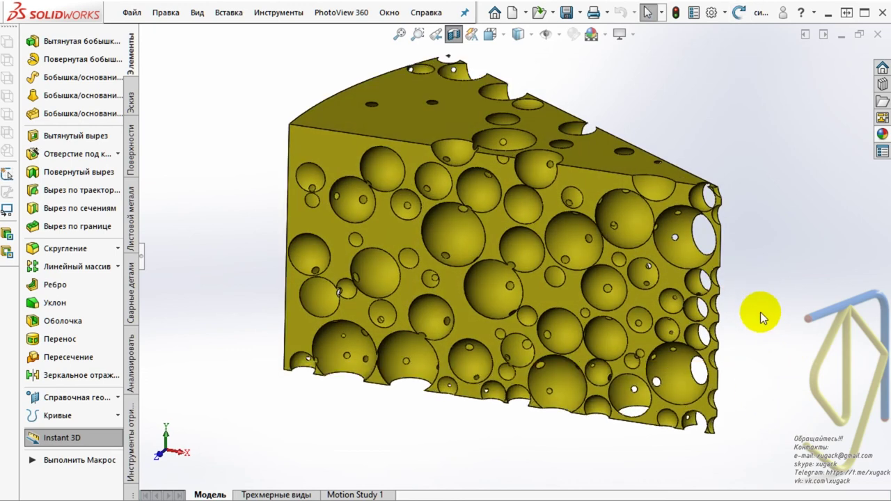